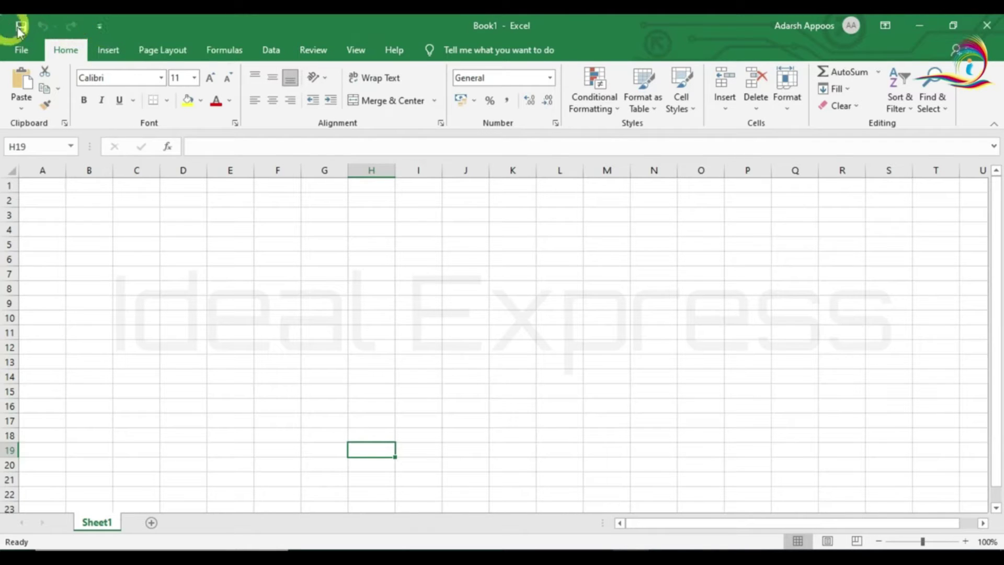
Step: Open Excel Options at the Quick Access Toolbar page via More Commands and expand 'Choose commands from'
{"action": "left_click", "coordinate": [100, 27]}
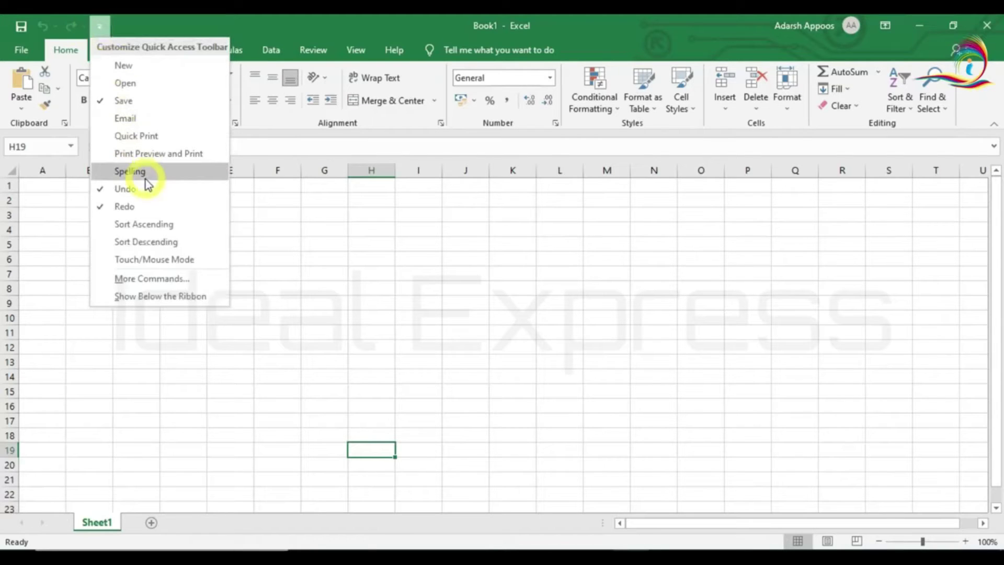
{"action": "left_click", "coordinate": [155, 278]}
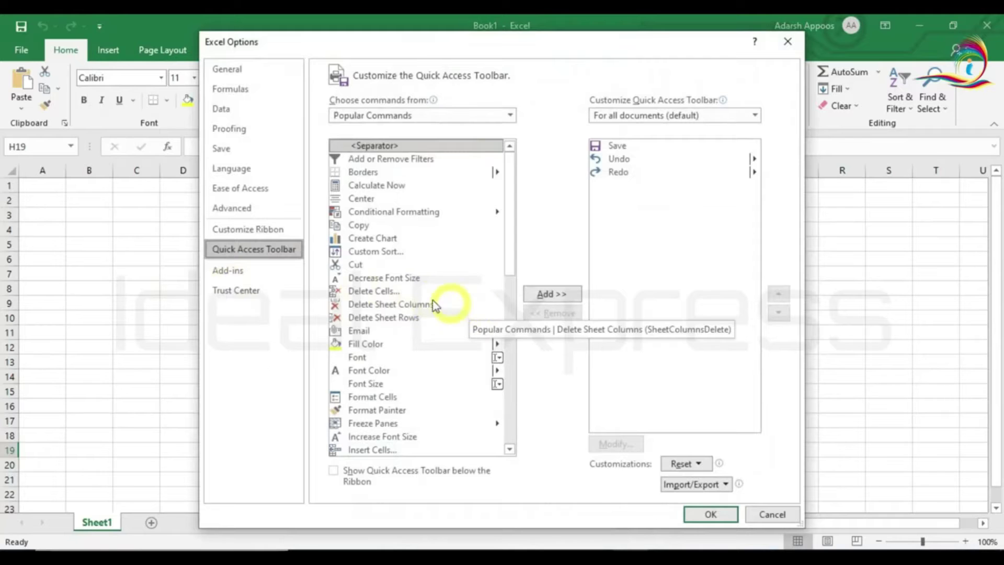
{"action": "scroll", "coordinate": [383, 270], "scroll_direction": "down", "scroll_amount": 2}
{"action": "scroll", "coordinate": [382, 280], "scroll_direction": "down", "scroll_amount": 3}
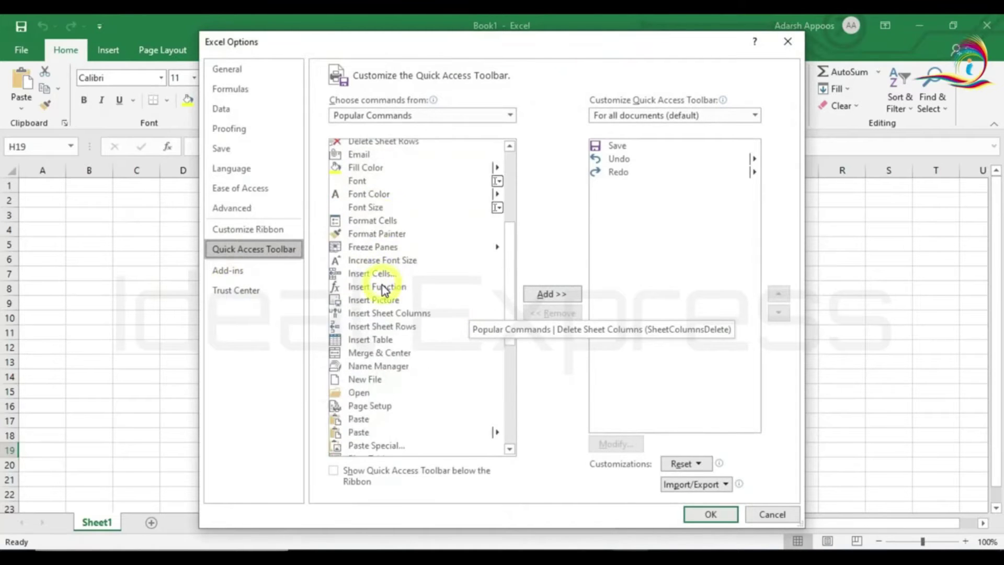
{"action": "scroll", "coordinate": [382, 289], "scroll_direction": "down", "scroll_amount": 3}
{"action": "scroll", "coordinate": [384, 296], "scroll_direction": "down", "scroll_amount": 4}
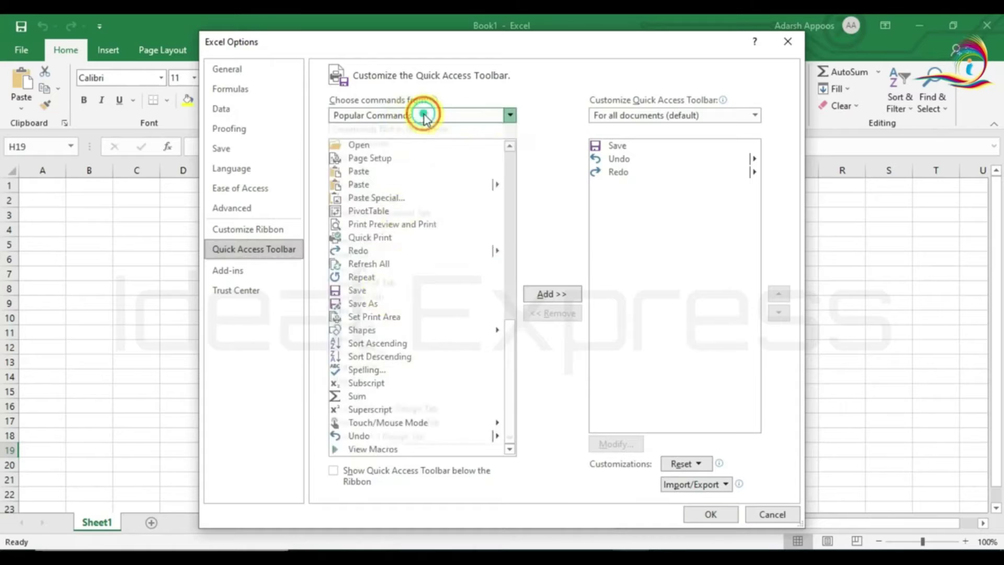
{"action": "left_click", "coordinate": [423, 115]}
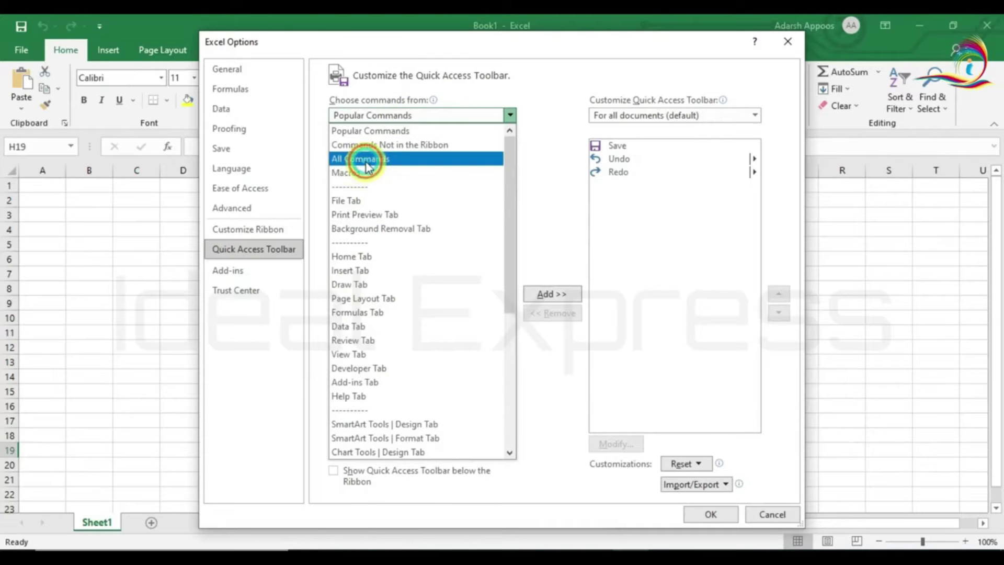
Step: Under All Commands, add Format Text Effects to the toolbar beside Save, Undo and Redo, and confirm with OK
{"action": "key", "text": "Escape"}
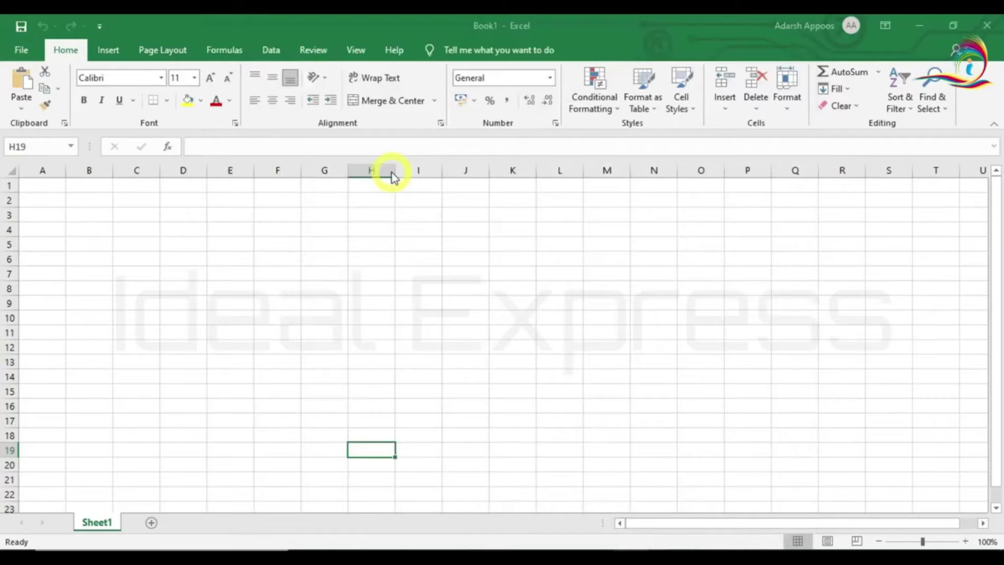
{"action": "scroll", "coordinate": [424, 244], "scroll_direction": "down", "scroll_amount": 15}
{"action": "scroll", "coordinate": [427, 267], "scroll_direction": "down", "scroll_amount": 15}
{"action": "scroll", "coordinate": [428, 268], "scroll_direction": "down", "scroll_amount": 15}
{"action": "scroll", "coordinate": [428, 267], "scroll_direction": "down", "scroll_amount": 15}
{"action": "scroll", "coordinate": [427, 268], "scroll_direction": "down", "scroll_amount": 15}
{"action": "scroll", "coordinate": [428, 268], "scroll_direction": "down", "scroll_amount": 12}
{"action": "scroll", "coordinate": [428, 268], "scroll_direction": "down", "scroll_amount": 10}
{"action": "scroll", "coordinate": [428, 269], "scroll_direction": "down", "scroll_amount": 12}
{"action": "scroll", "coordinate": [427, 268], "scroll_direction": "down", "scroll_amount": 8}
{"action": "scroll", "coordinate": [428, 268], "scroll_direction": "down", "scroll_amount": 8}
{"action": "scroll", "coordinate": [428, 268], "scroll_direction": "down", "scroll_amount": 8}
{"action": "scroll", "coordinate": [428, 269], "scroll_direction": "down", "scroll_amount": 10}
{"action": "scroll", "coordinate": [427, 268], "scroll_direction": "down", "scroll_amount": 8}
{"action": "scroll", "coordinate": [428, 268], "scroll_direction": "down", "scroll_amount": 8}
{"action": "scroll", "coordinate": [428, 268], "scroll_direction": "down", "scroll_amount": 5}
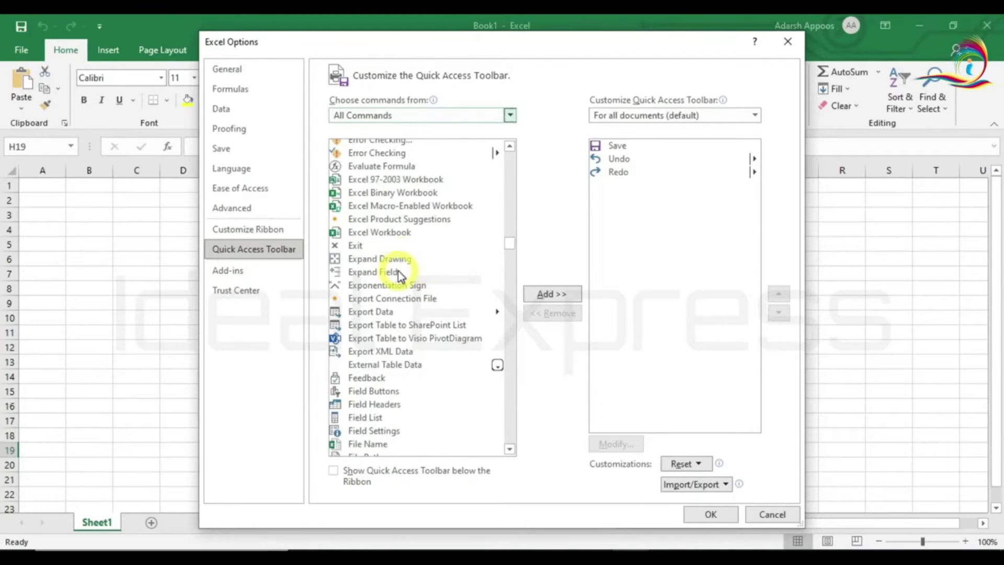
{"action": "scroll", "coordinate": [400, 275], "scroll_direction": "down", "scroll_amount": 6}
{"action": "scroll", "coordinate": [400, 274], "scroll_direction": "down", "scroll_amount": 6}
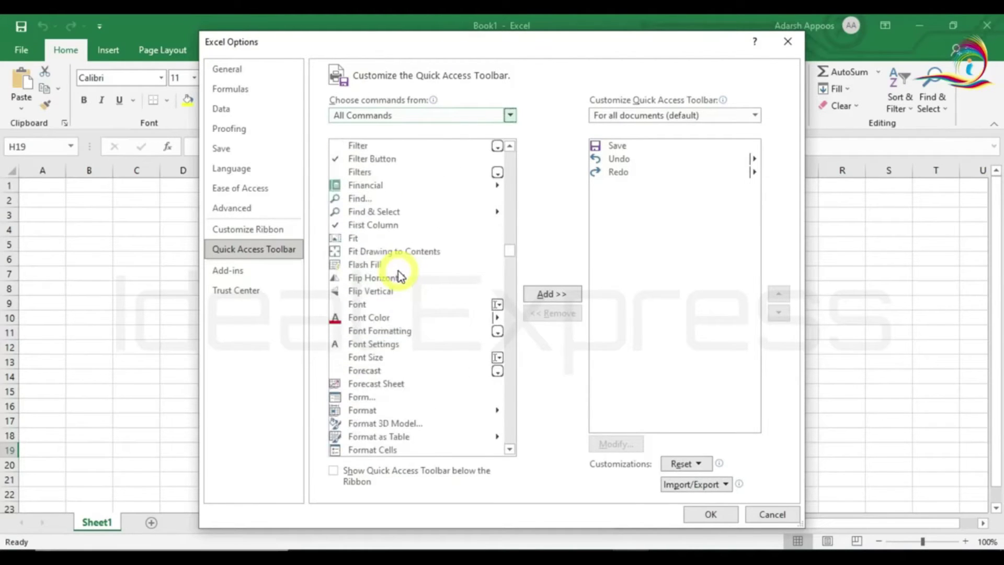
{"action": "scroll", "coordinate": [399, 275], "scroll_direction": "down", "scroll_amount": 6}
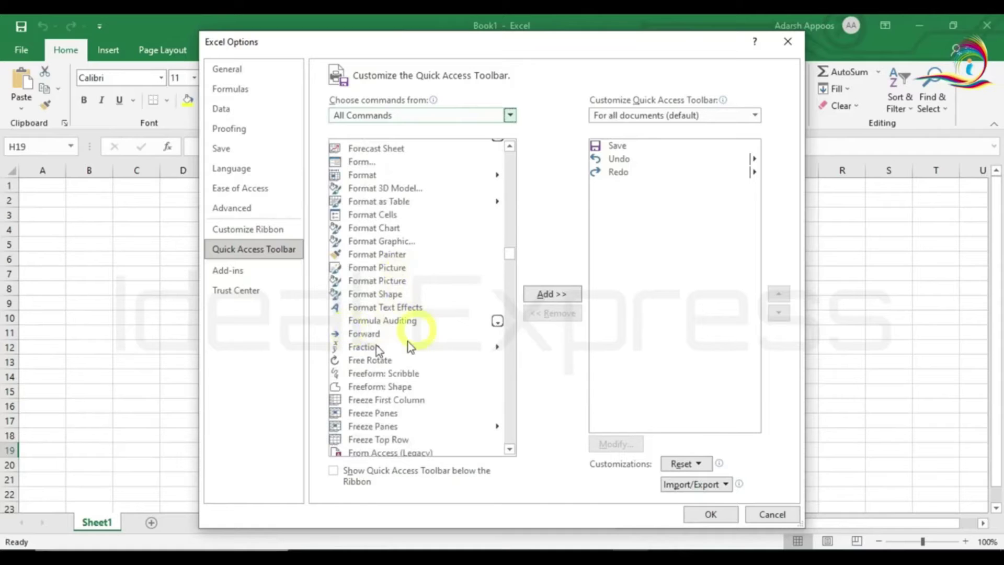
{"action": "scroll", "coordinate": [412, 374], "scroll_direction": "down", "scroll_amount": 2}
{"action": "left_click", "coordinate": [386, 248]}
{"action": "left_click", "coordinate": [552, 294]}
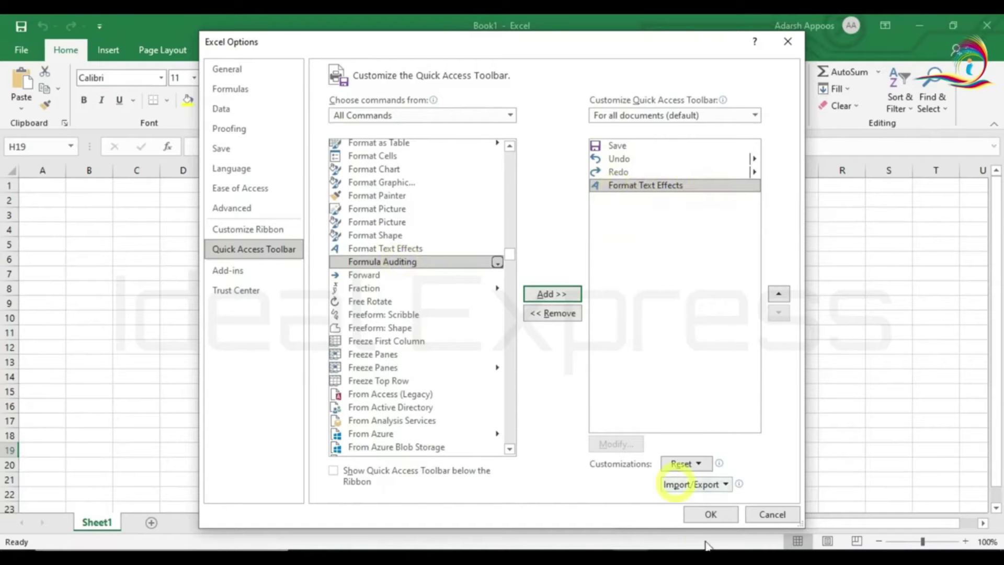
{"action": "left_click", "coordinate": [710, 514]}
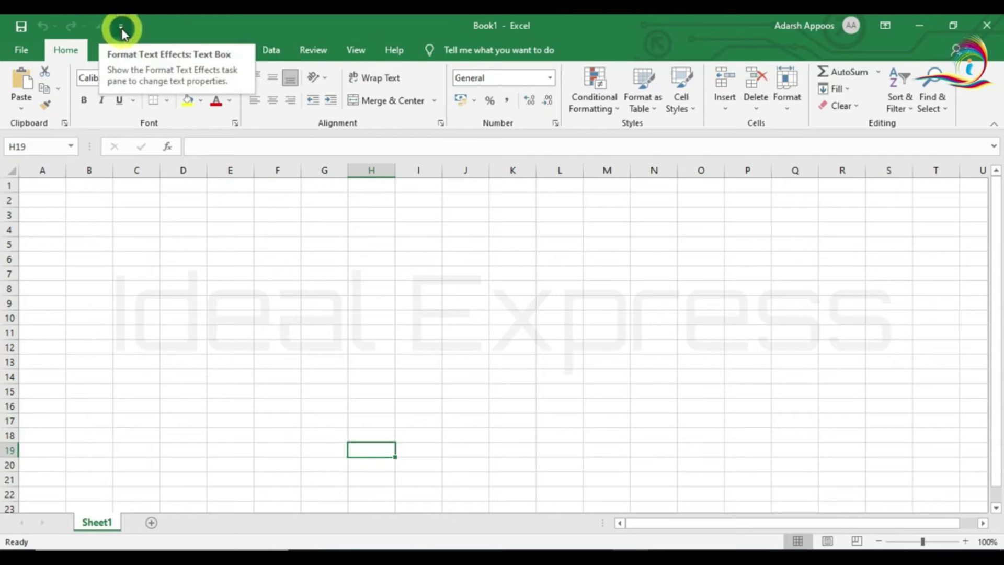
Step: Remove Format Text Effects from the Quick Access Toolbar in Excel Options and confirm with OK
{"action": "left_click", "coordinate": [121, 27]}
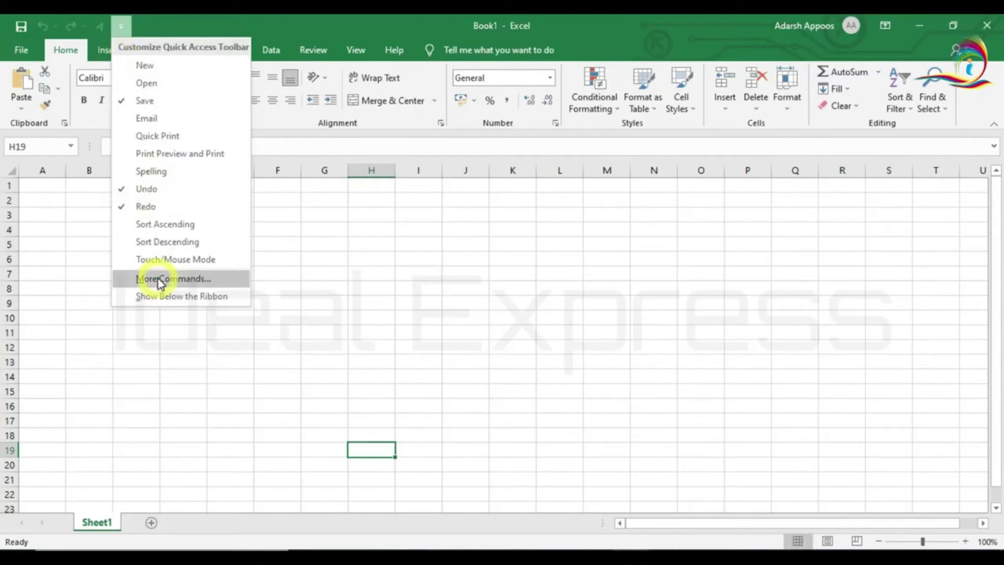
{"action": "left_click", "coordinate": [159, 280]}
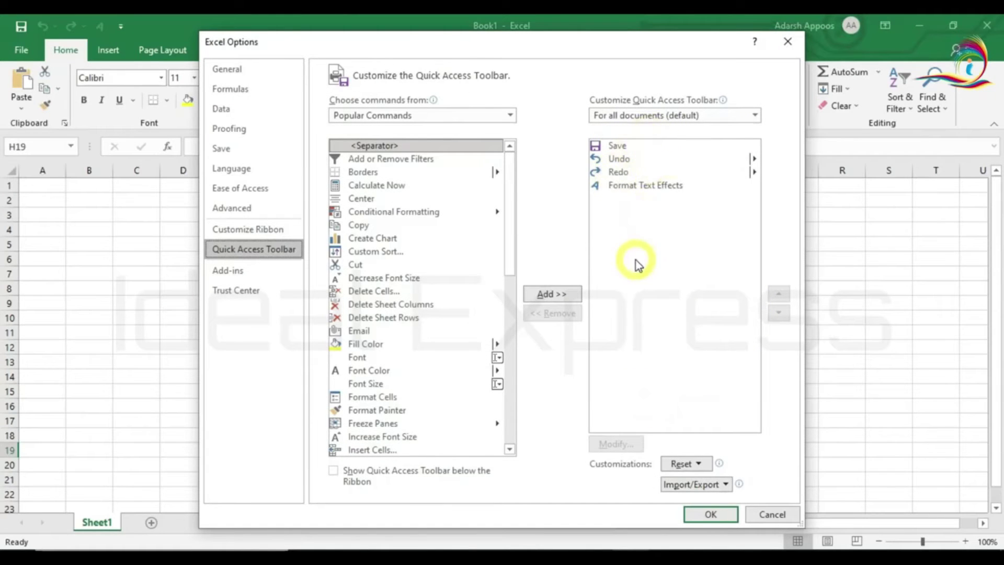
{"action": "left_click", "coordinate": [654, 187]}
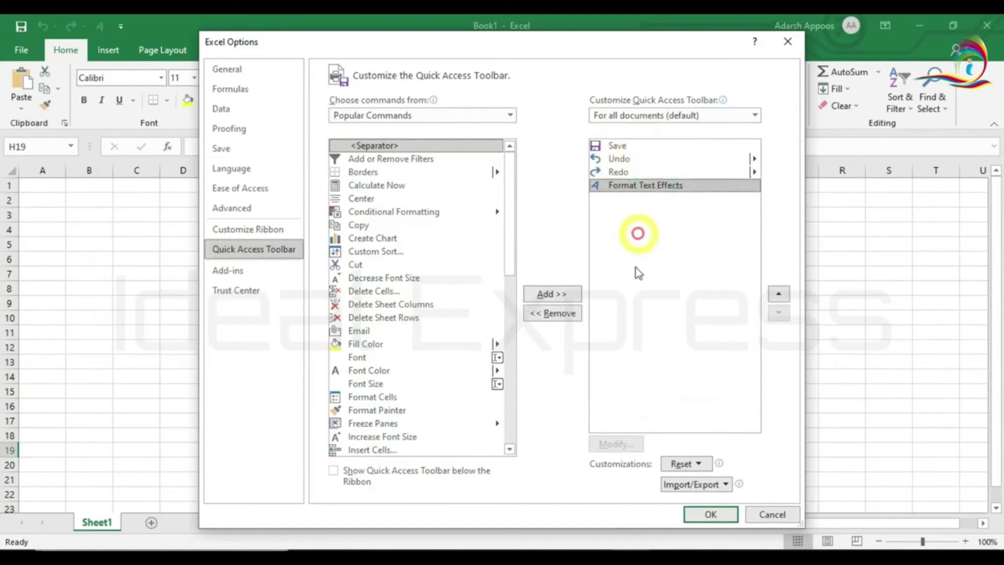
{"action": "left_click", "coordinate": [561, 316]}
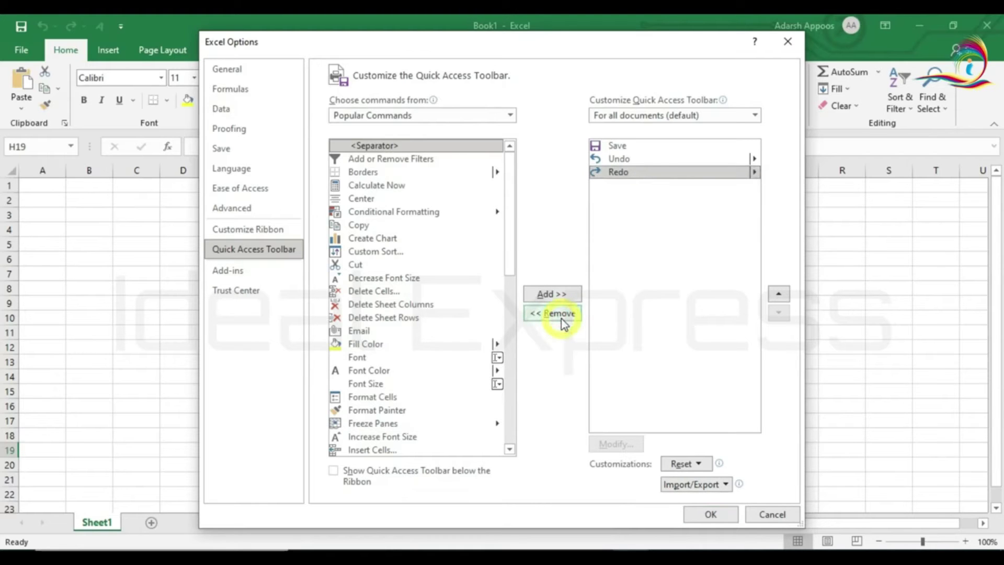
{"action": "left_click", "coordinate": [709, 515]}
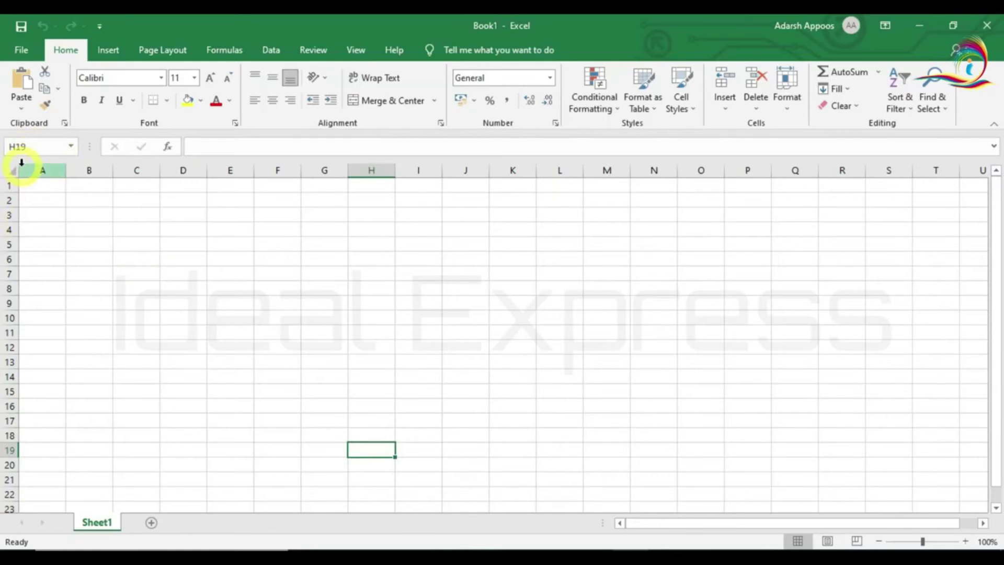
{"action": "left_click", "coordinate": [12, 143]}
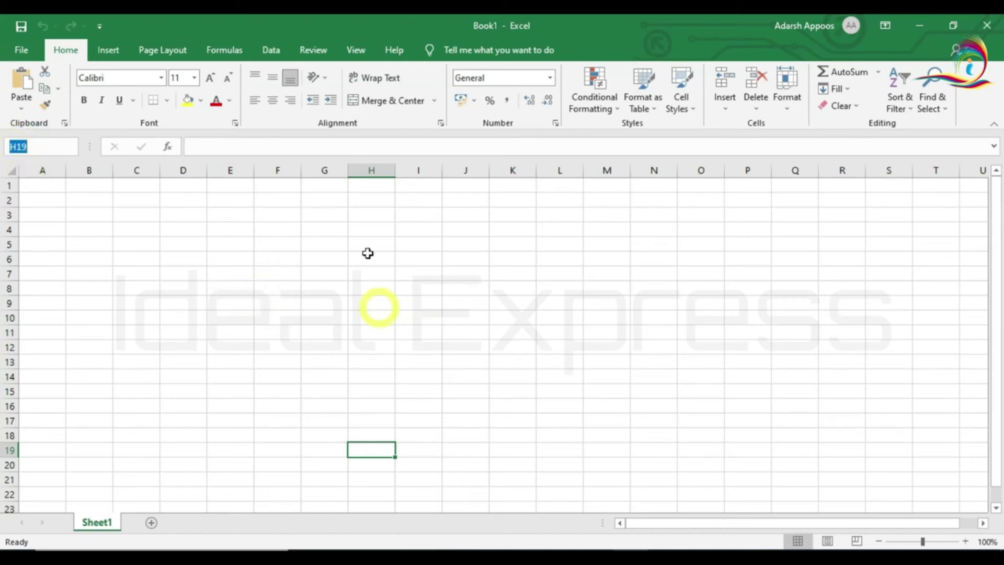
{"action": "left_click", "coordinate": [371, 169]}
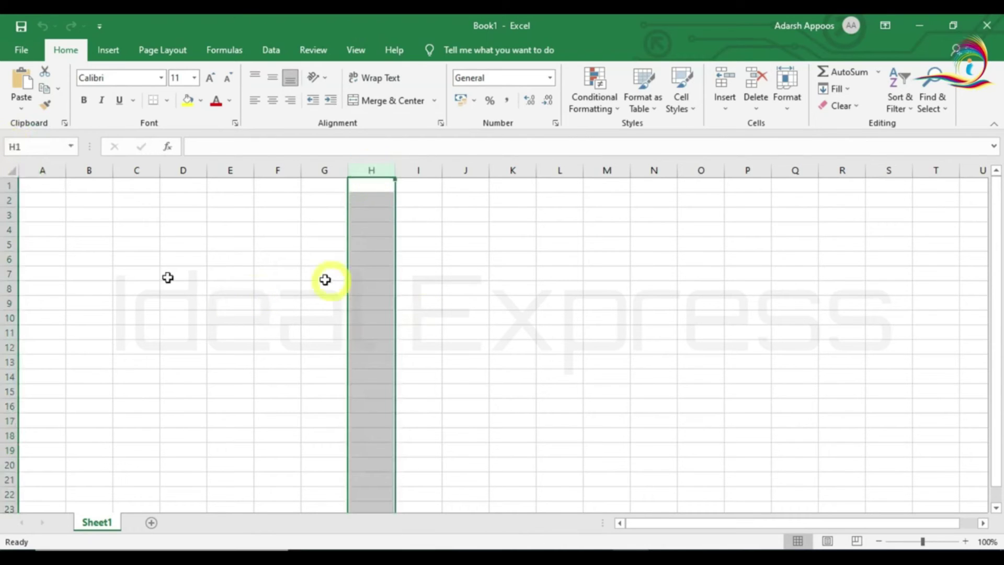
{"action": "left_click", "coordinate": [8, 460]}
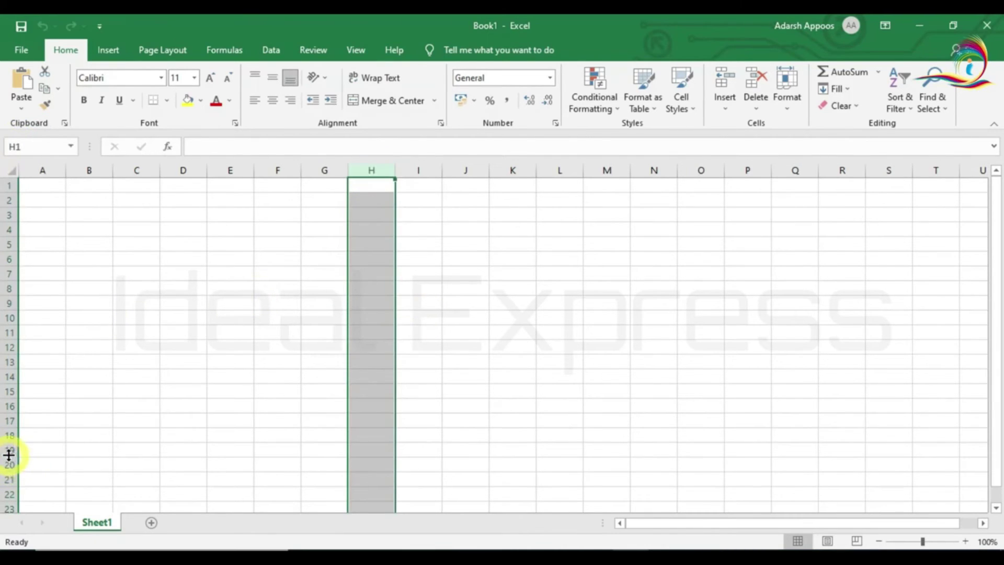
{"action": "left_click", "coordinate": [373, 450]}
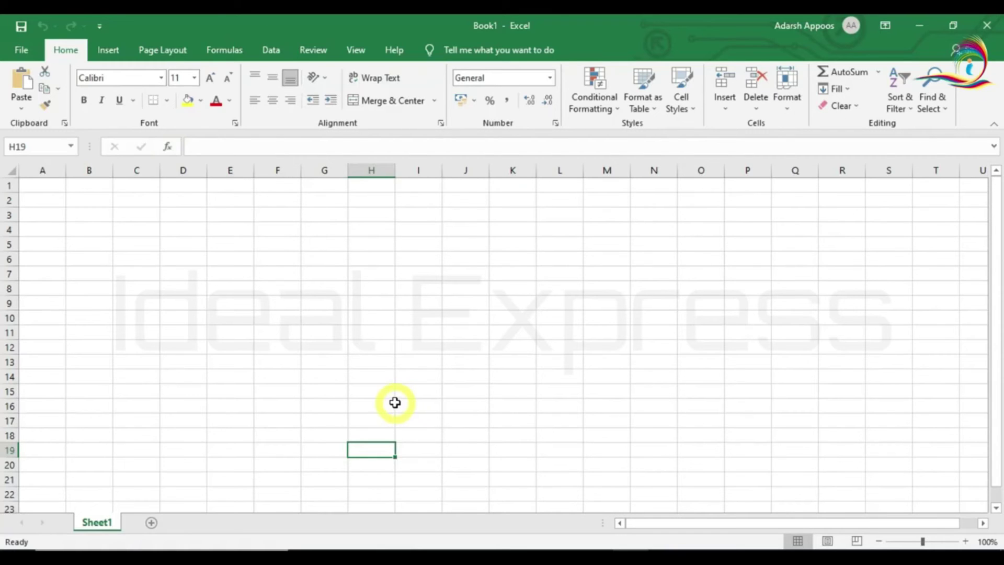
Step: Select cell C6 and bring up the Insert Function dialog
{"action": "left_click", "coordinate": [137, 258]}
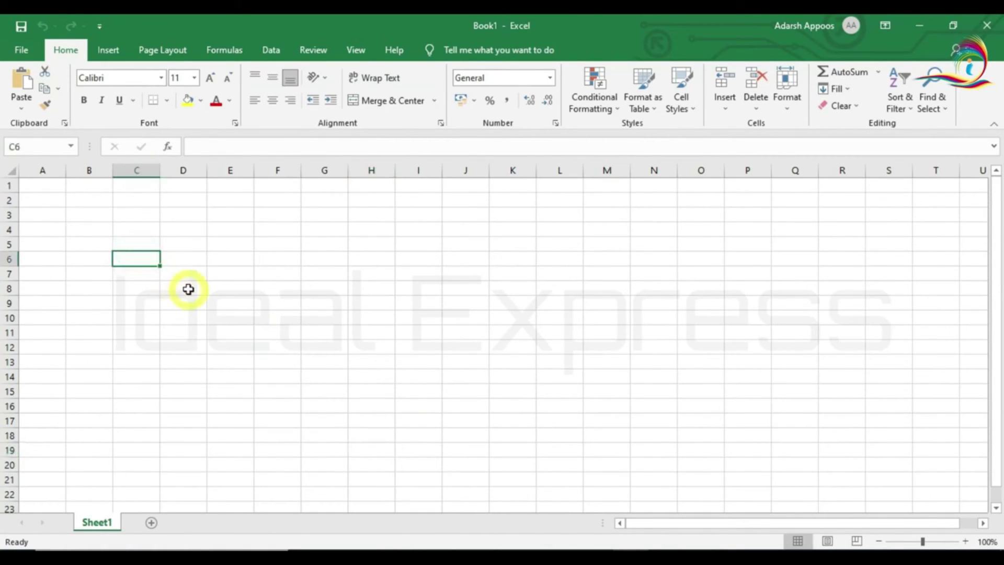
{"action": "left_click", "coordinate": [167, 147]}
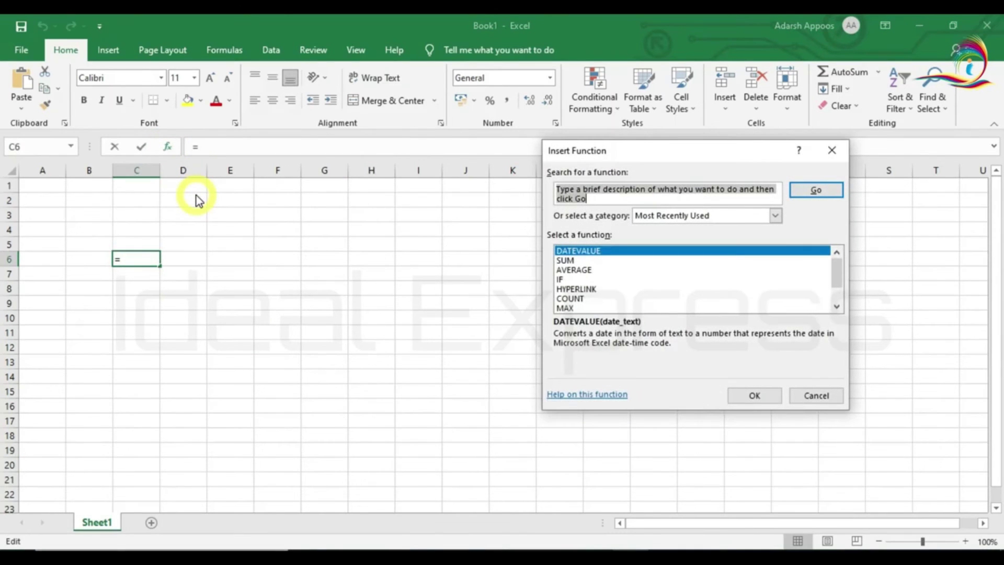
{"action": "scroll", "coordinate": [590, 273], "scroll_direction": "down", "scroll_amount": 1}
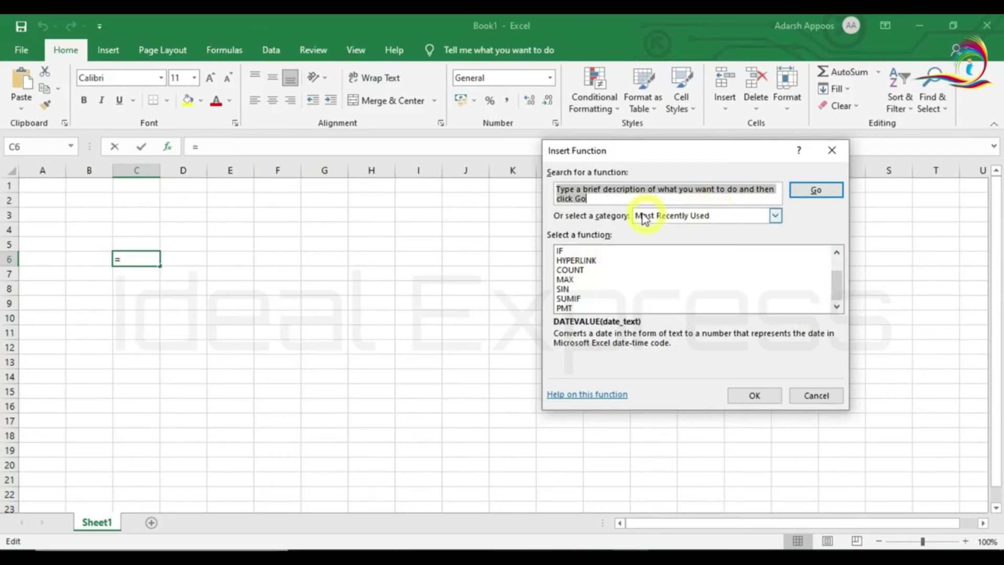
Step: Set the function category to All and select OCT2DEC to read its octal-to-decimal description
{"action": "left_click", "coordinate": [775, 215]}
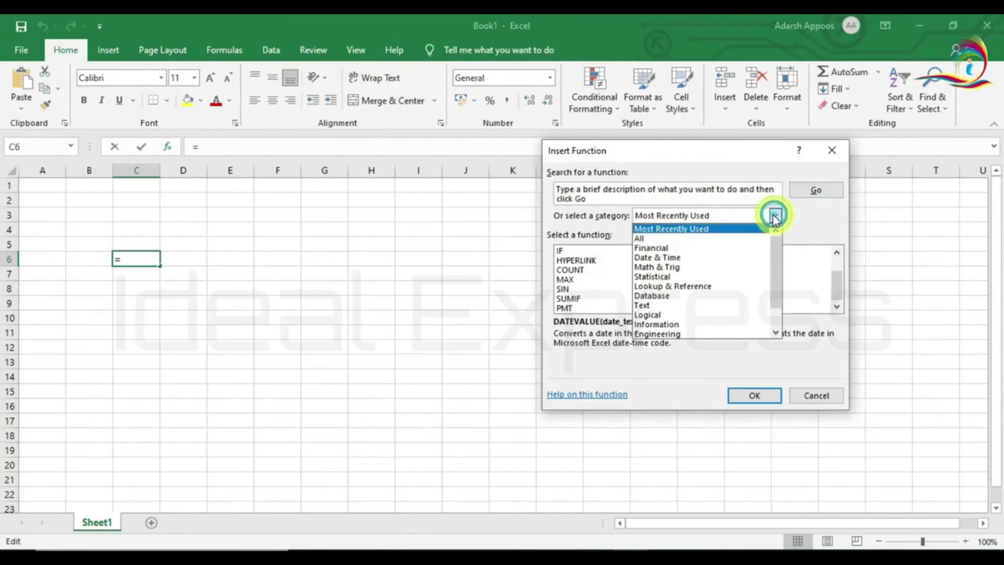
{"action": "left_click", "coordinate": [661, 240]}
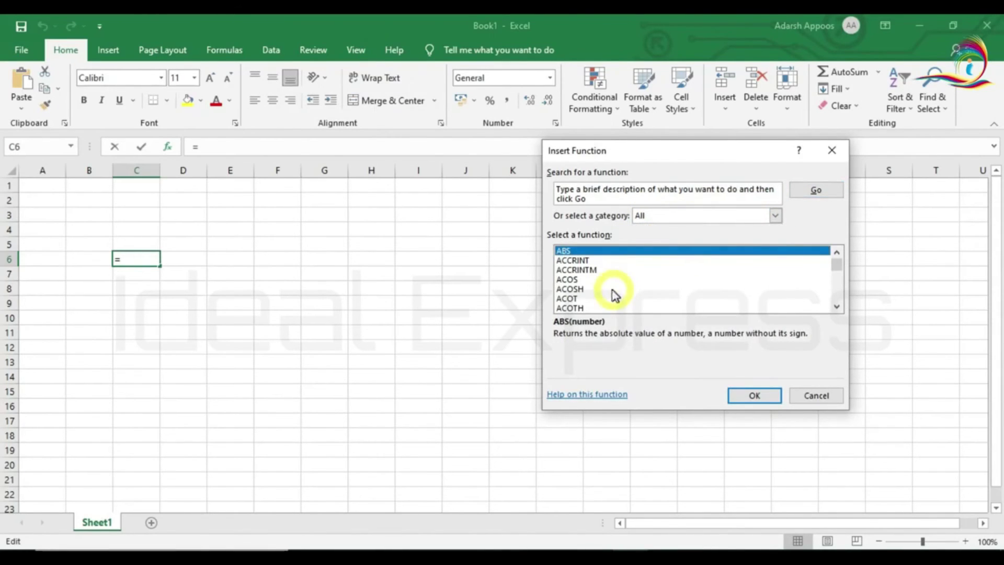
{"action": "scroll", "coordinate": [614, 294], "scroll_direction": "down", "scroll_amount": 5}
{"action": "scroll", "coordinate": [606, 290], "scroll_direction": "down", "scroll_amount": 10}
{"action": "scroll", "coordinate": [596, 285], "scroll_direction": "down", "scroll_amount": 12}
{"action": "scroll", "coordinate": [584, 277], "scroll_direction": "down", "scroll_amount": 20}
{"action": "scroll", "coordinate": [584, 277], "scroll_direction": "down", "scroll_amount": 10}
{"action": "scroll", "coordinate": [584, 277], "scroll_direction": "down", "scroll_amount": 12}
{"action": "scroll", "coordinate": [585, 277], "scroll_direction": "down", "scroll_amount": 20}
{"action": "scroll", "coordinate": [585, 277], "scroll_direction": "down", "scroll_amount": 20}
{"action": "scroll", "coordinate": [584, 277], "scroll_direction": "down", "scroll_amount": 10}
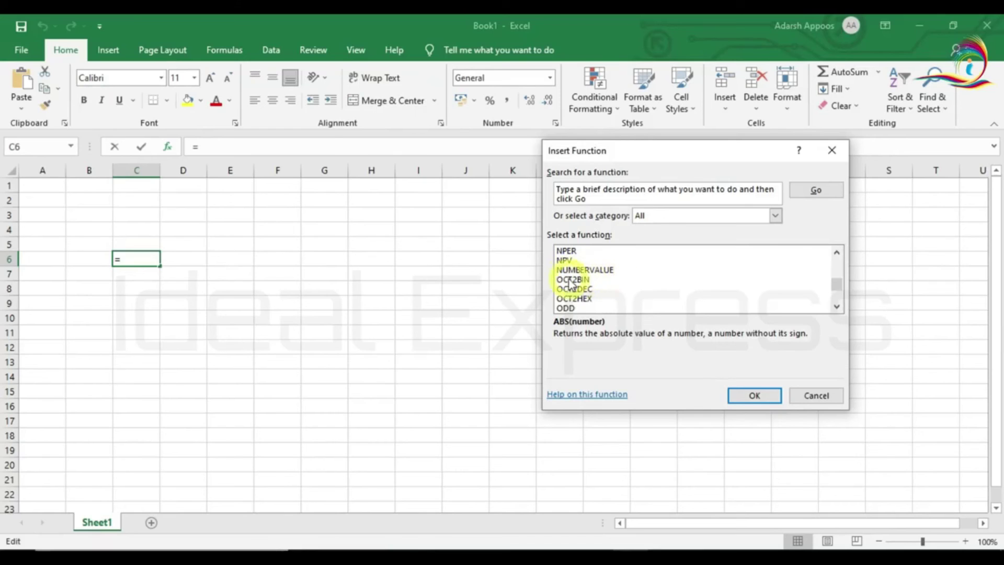
{"action": "left_click", "coordinate": [585, 289]}
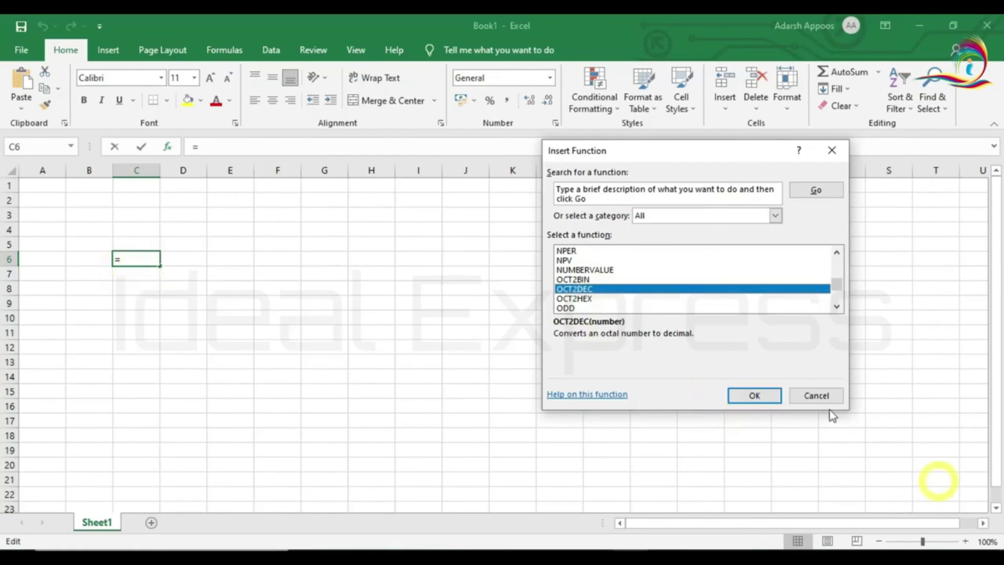
Step: Cancel Insert Function and enter the text 'vvhjhjgjhghjg' into cell C6 instead
{"action": "left_click", "coordinate": [817, 396]}
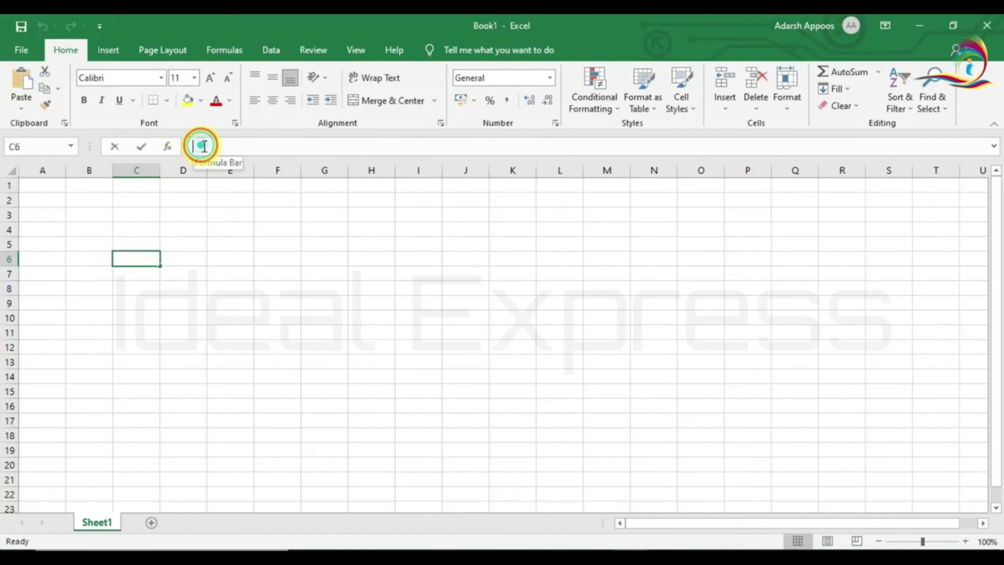
{"action": "left_click", "coordinate": [202, 146]}
{"action": "left_click", "coordinate": [161, 289]}
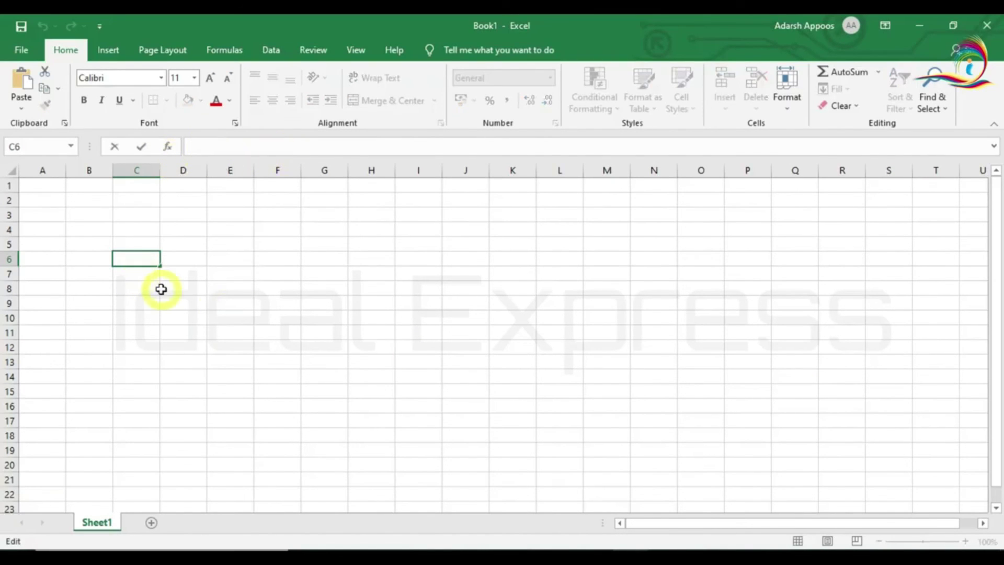
{"action": "type", "text": "vvhjhjgjhghjg"}
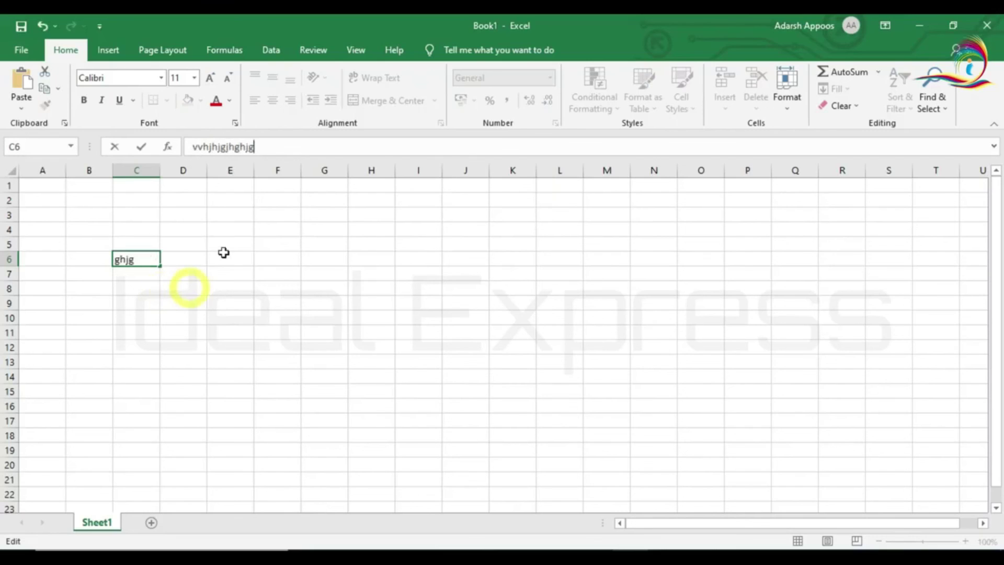
{"action": "left_click", "coordinate": [195, 241]}
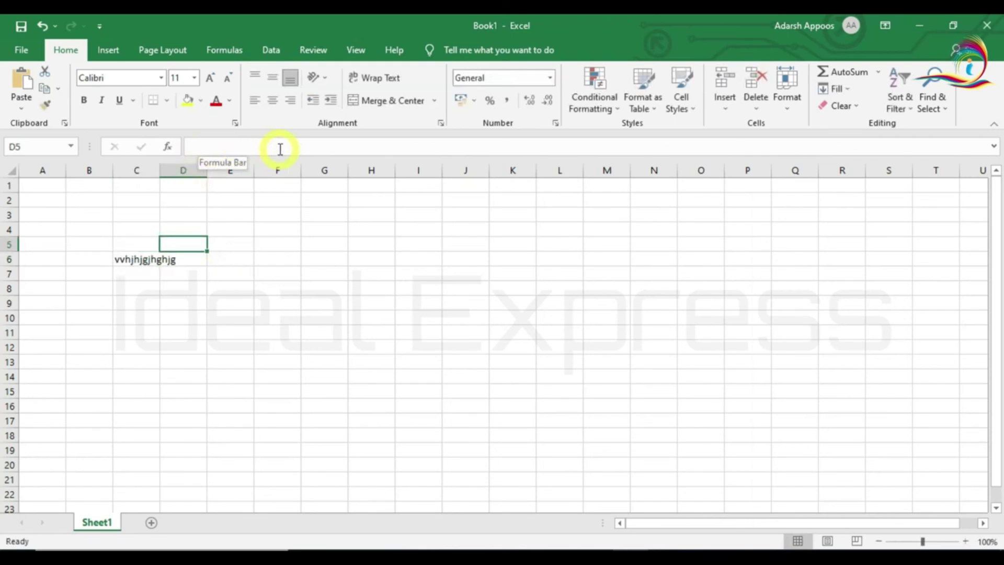
Step: Type 'hhghg' into cell D11
{"action": "left_click", "coordinate": [204, 332]}
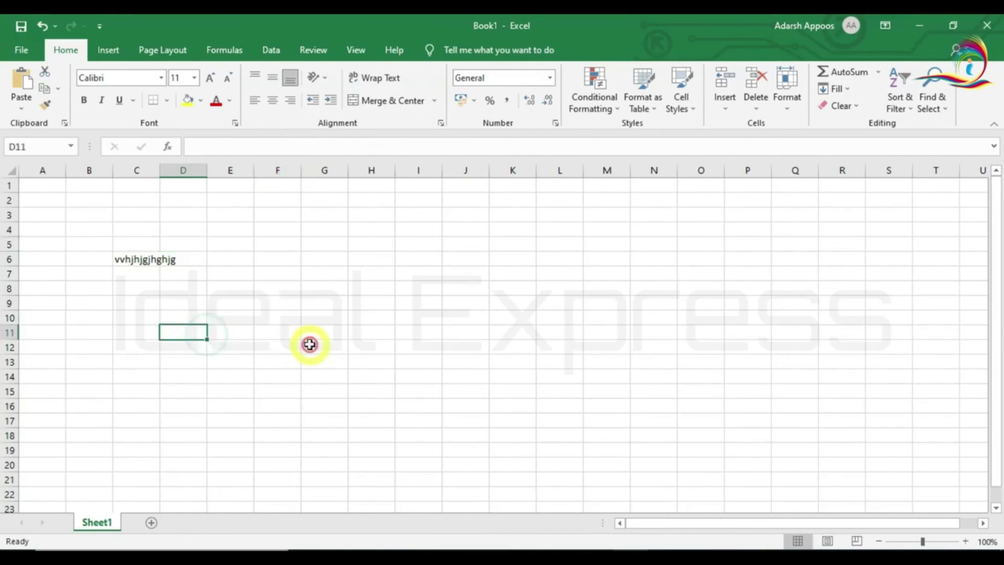
{"action": "type", "text": "hhghg"}
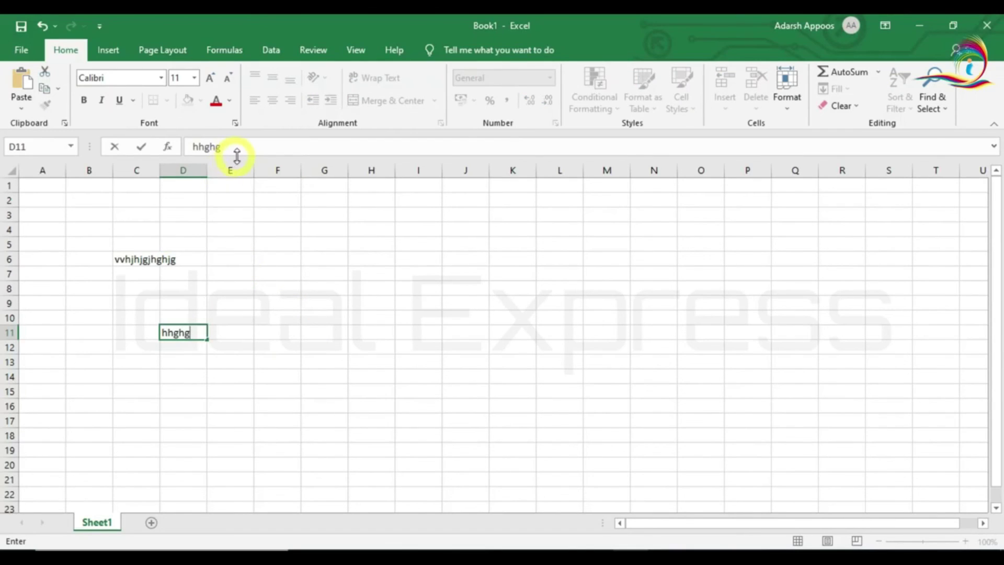
{"action": "left_click", "coordinate": [251, 148]}
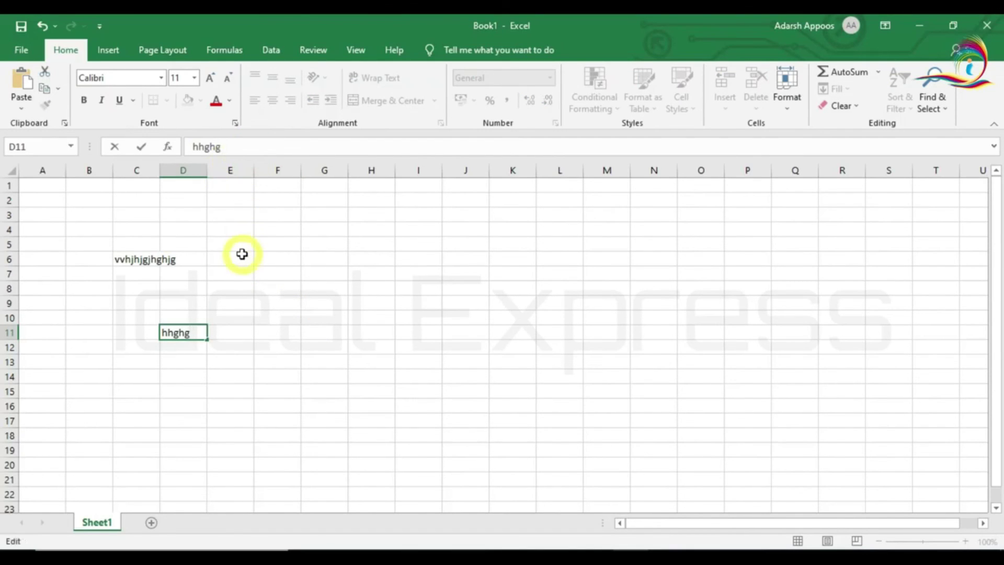